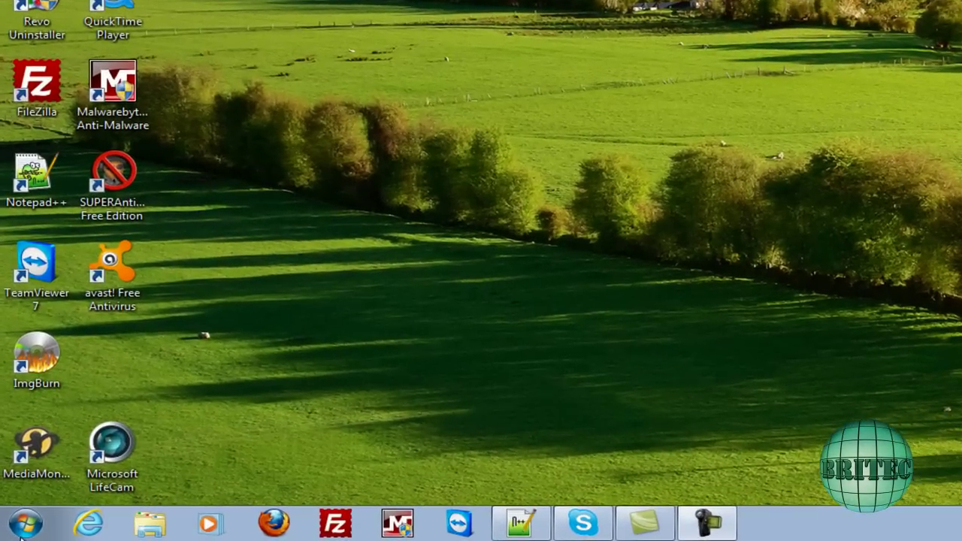
# - Browse C:\Windows.old and its Program Files (x86) folder from the Computer view
pyautogui.click(22, 527)
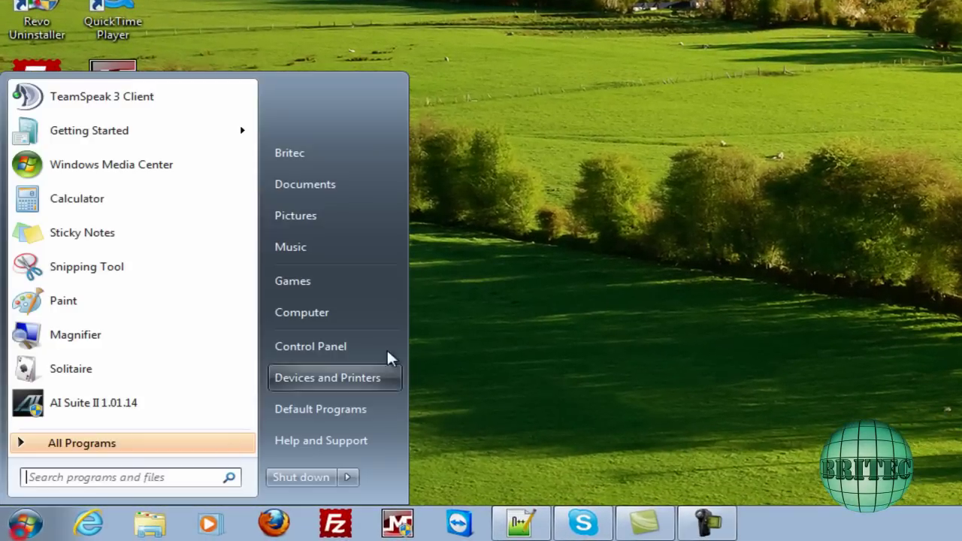
pyautogui.click(389, 316)
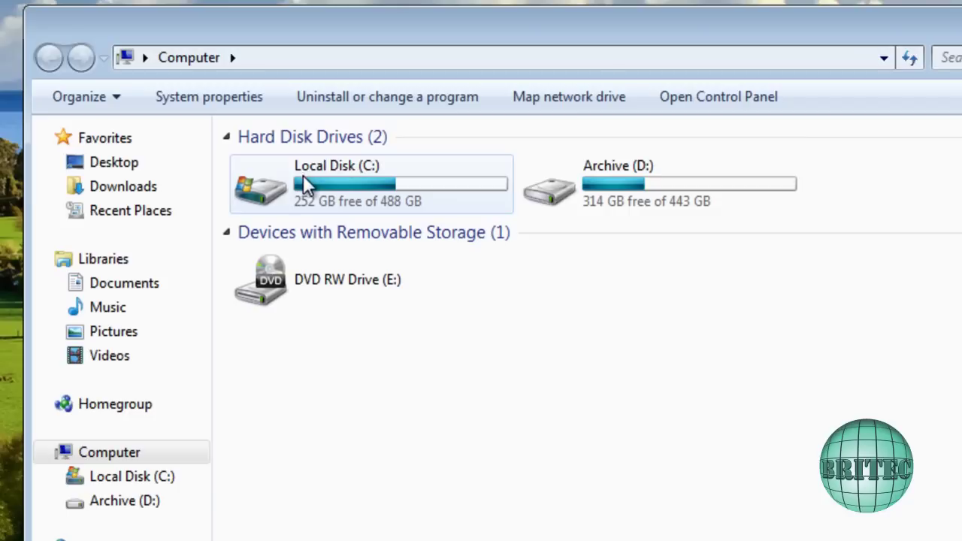
pyautogui.doubleClick(324, 199)
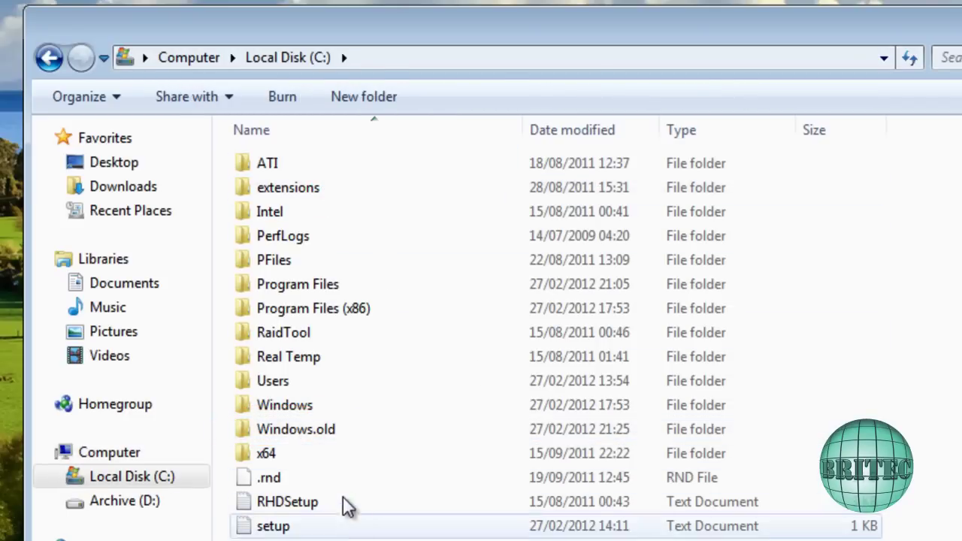
pyautogui.doubleClick(312, 436)
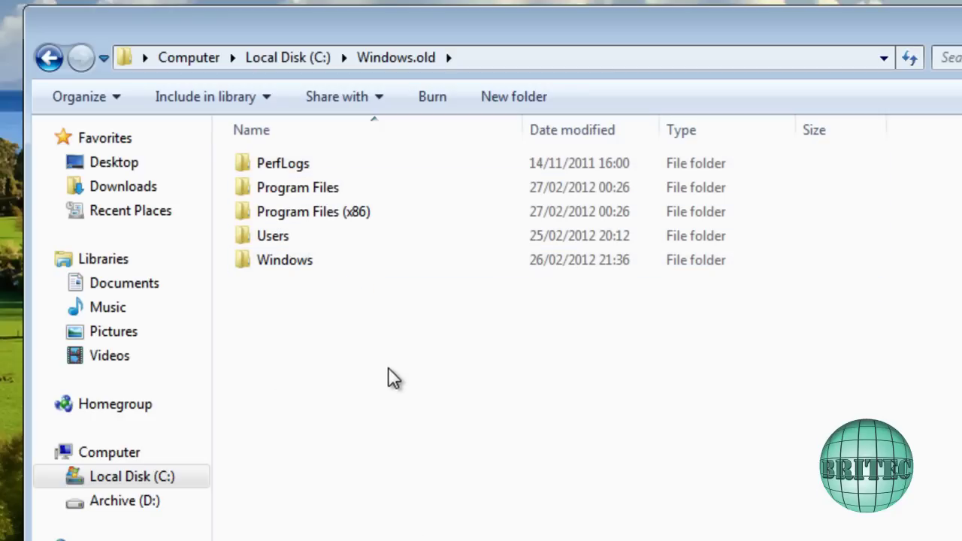
pyautogui.click(47, 60)
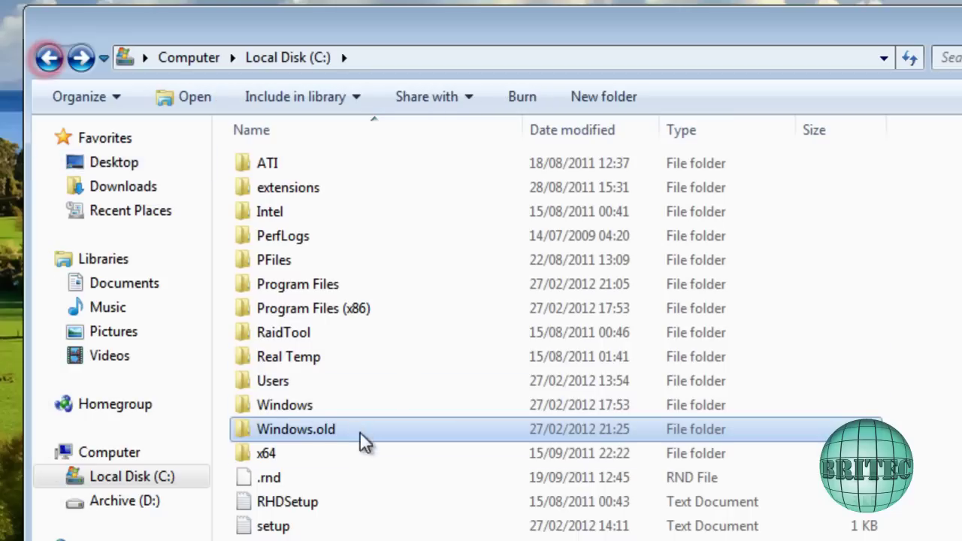
pyautogui.doubleClick(290, 430)
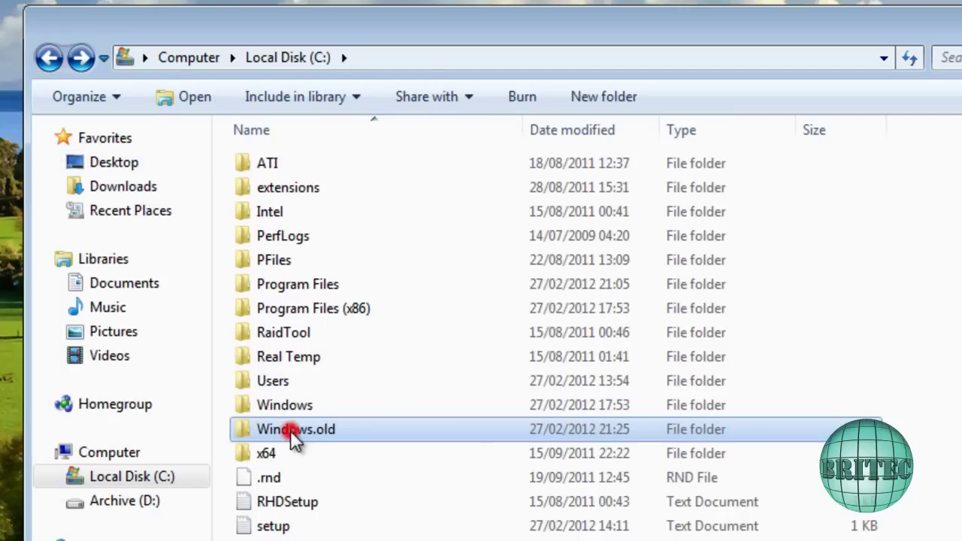
pyautogui.doubleClick(288, 211)
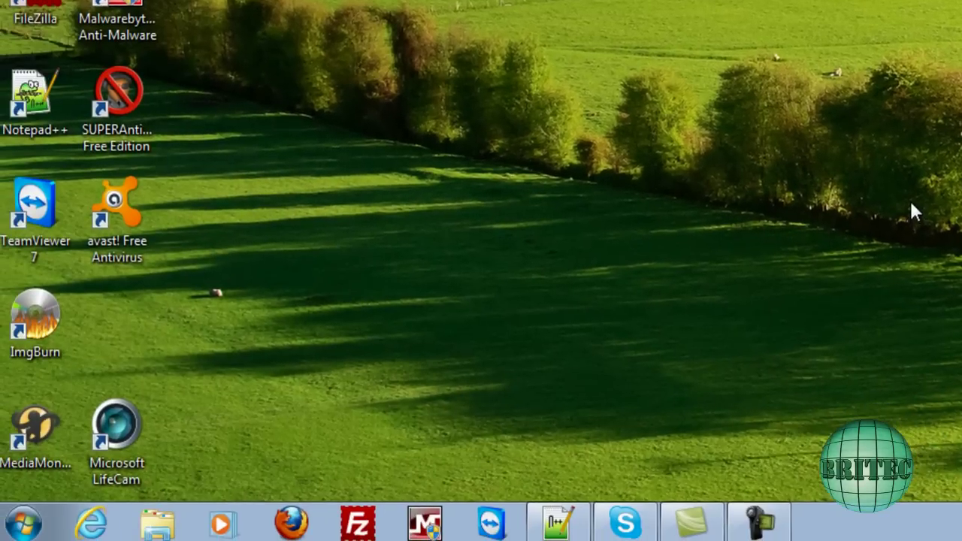
# - Search the Start menu for cmd and run it as administrator
pyautogui.click(36, 523)
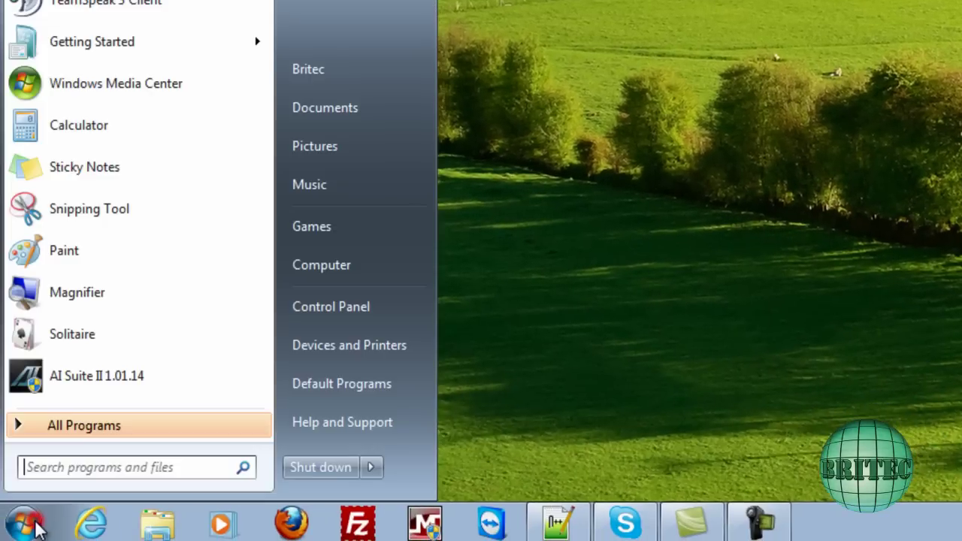
pyautogui.click(47, 469)
pyautogui.click(132, 433)
pyautogui.write('cm ')
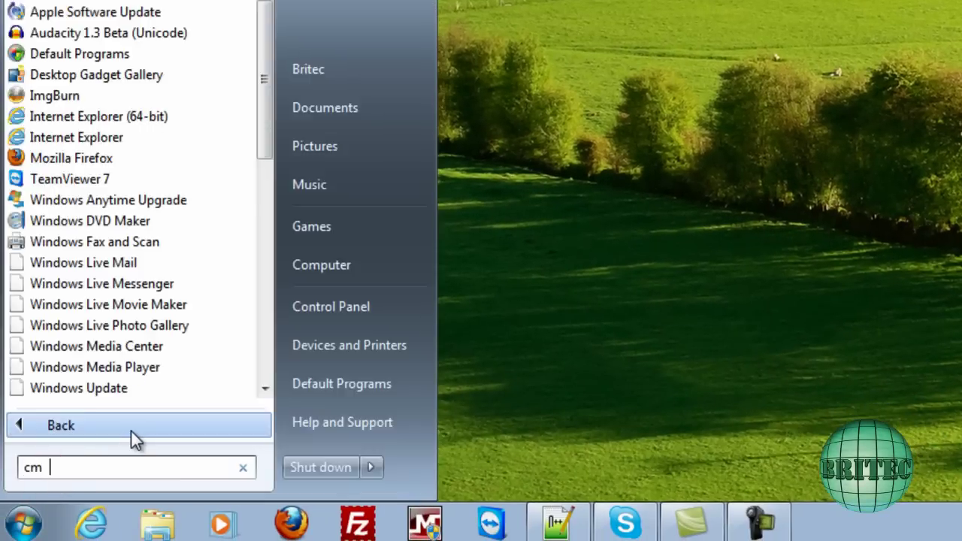
pyautogui.write('d')
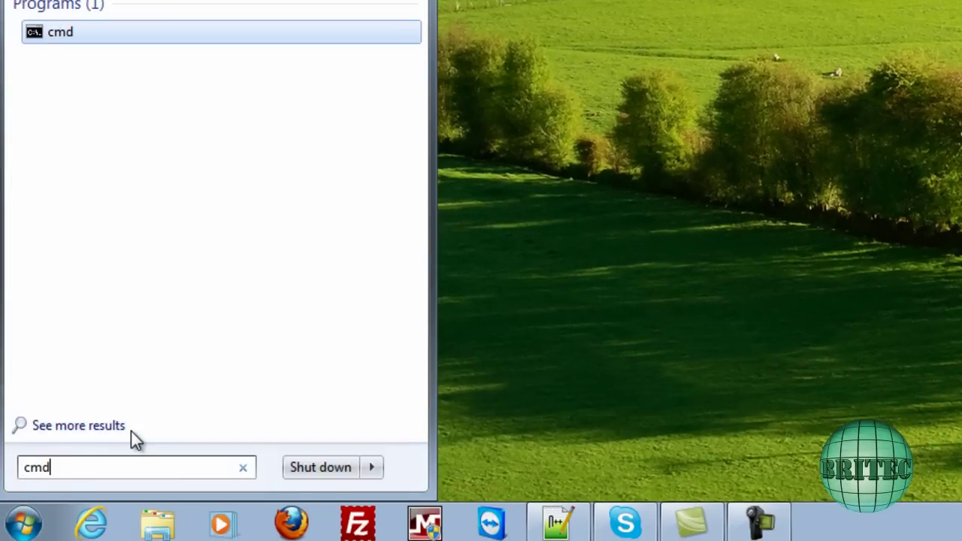
pyautogui.rightClick(56, 36)
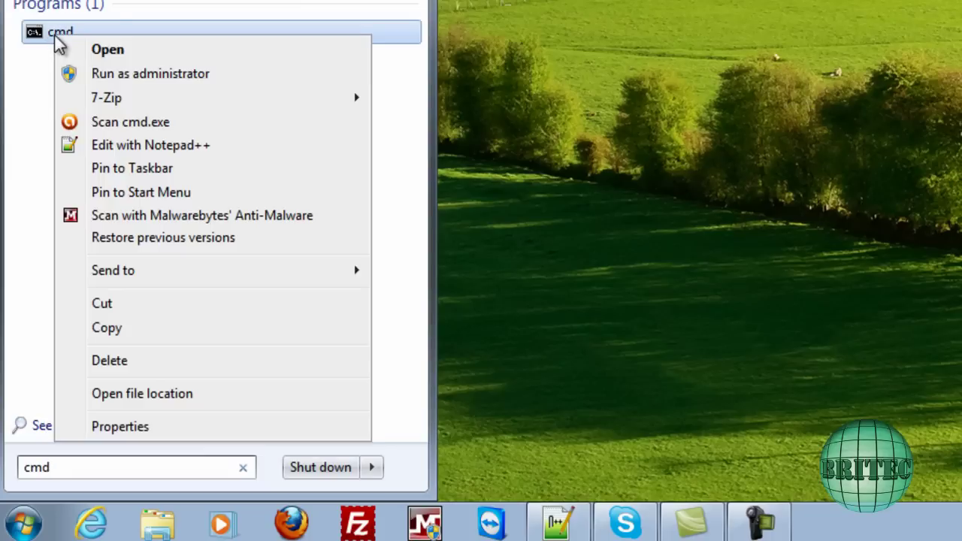
pyautogui.click(94, 73)
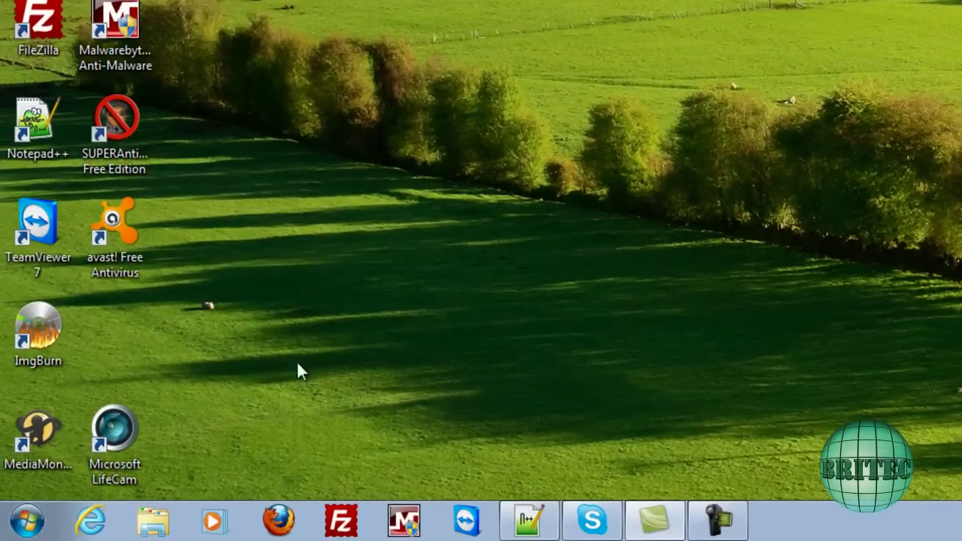
# - Launch Disk Cleanup from a 'disk cleanup' Start search and scan drive (C:)
pyautogui.click(25, 528)
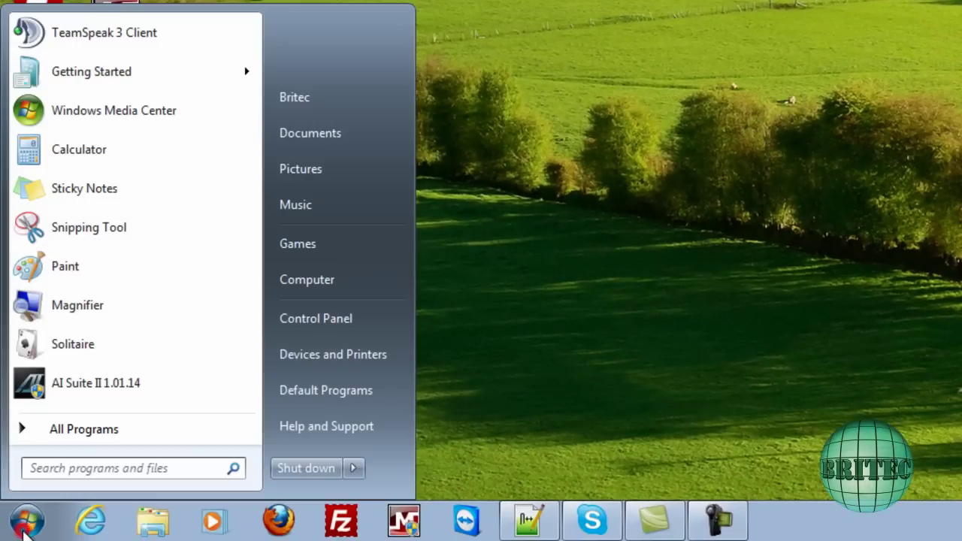
pyautogui.click(59, 468)
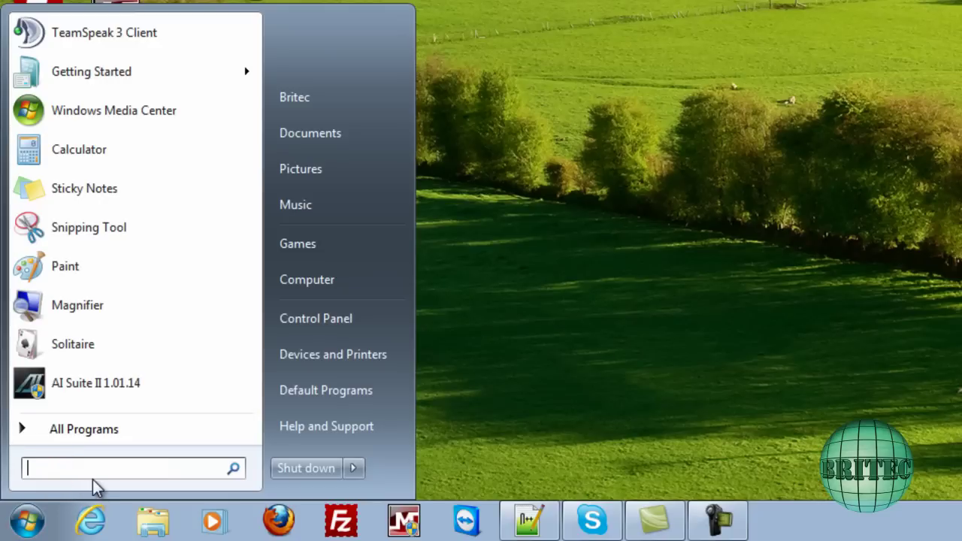
pyautogui.write('disk c')
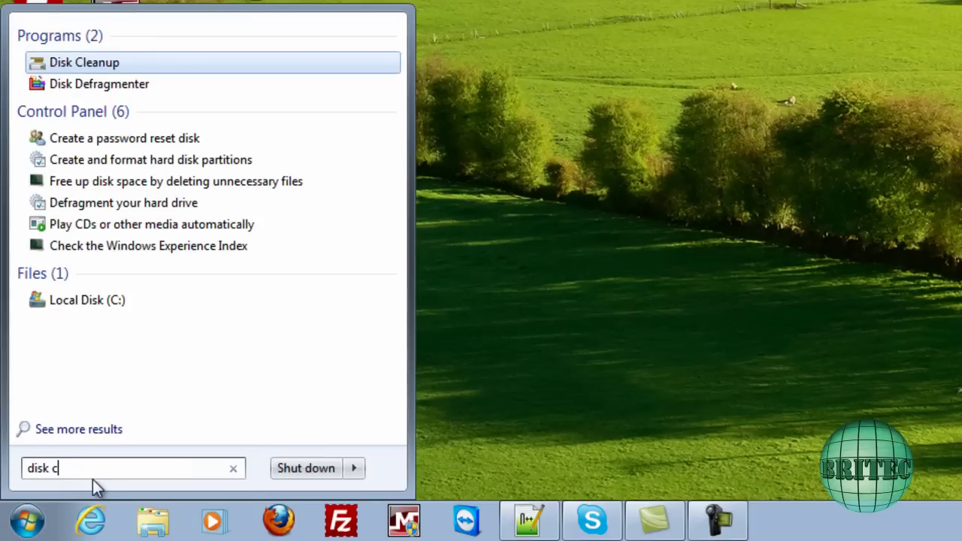
pyautogui.write('lean')
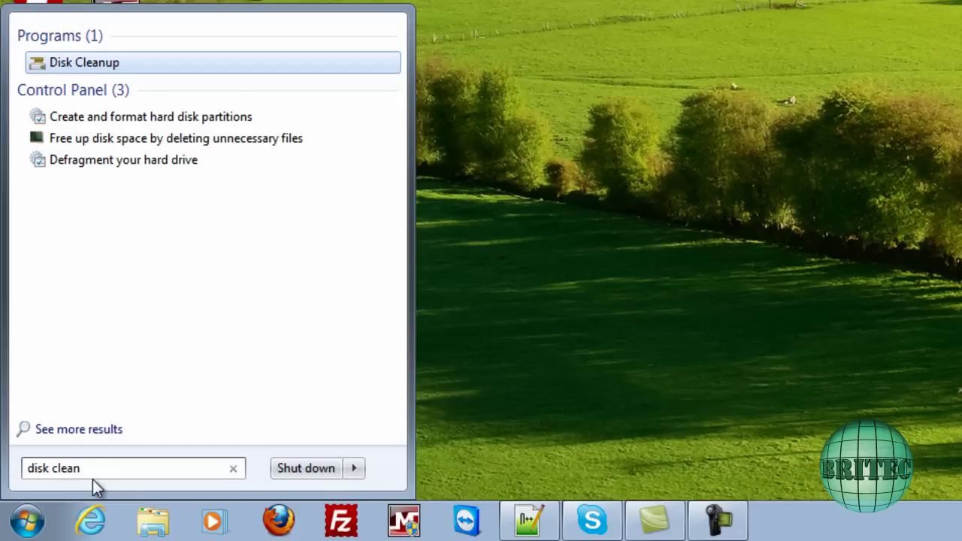
pyautogui.write('up')
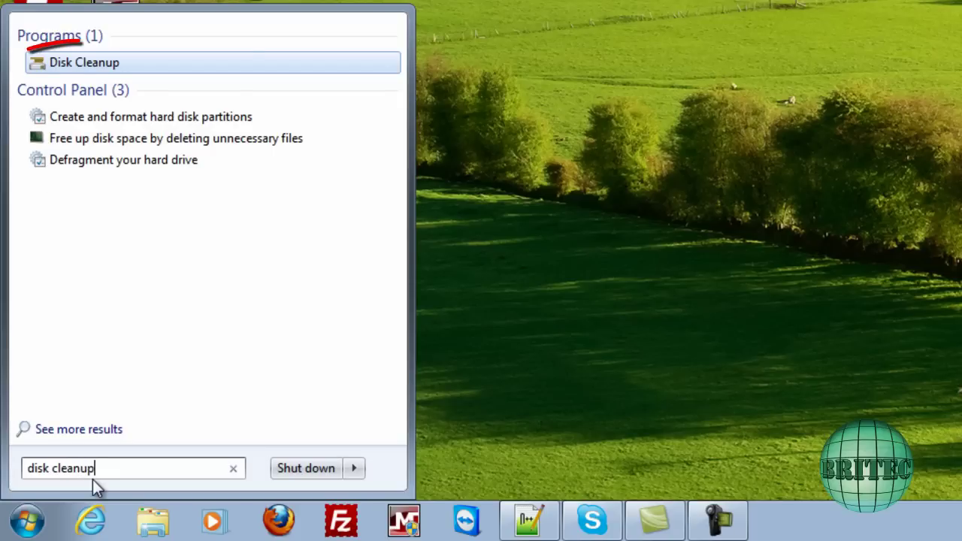
pyautogui.click(78, 67)
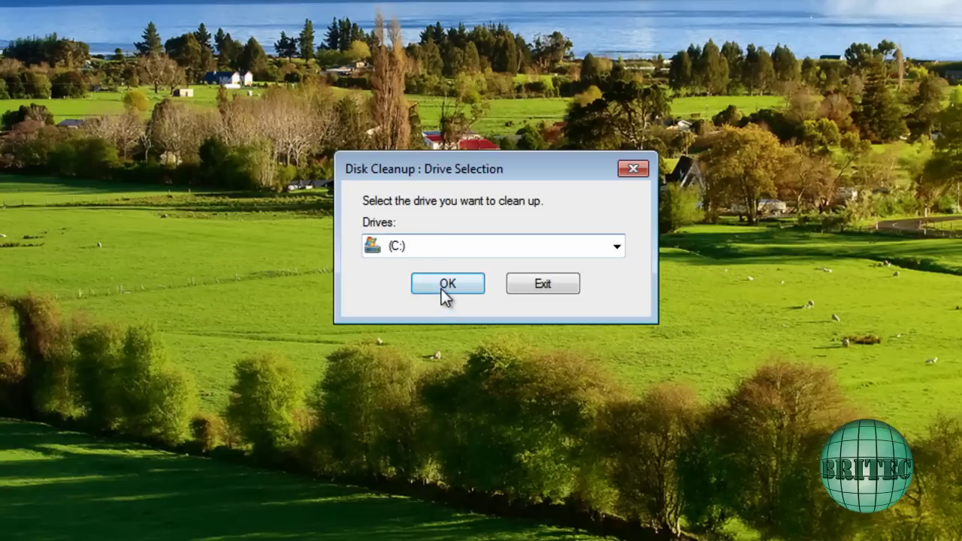
pyautogui.click(616, 246)
pyautogui.click(617, 246)
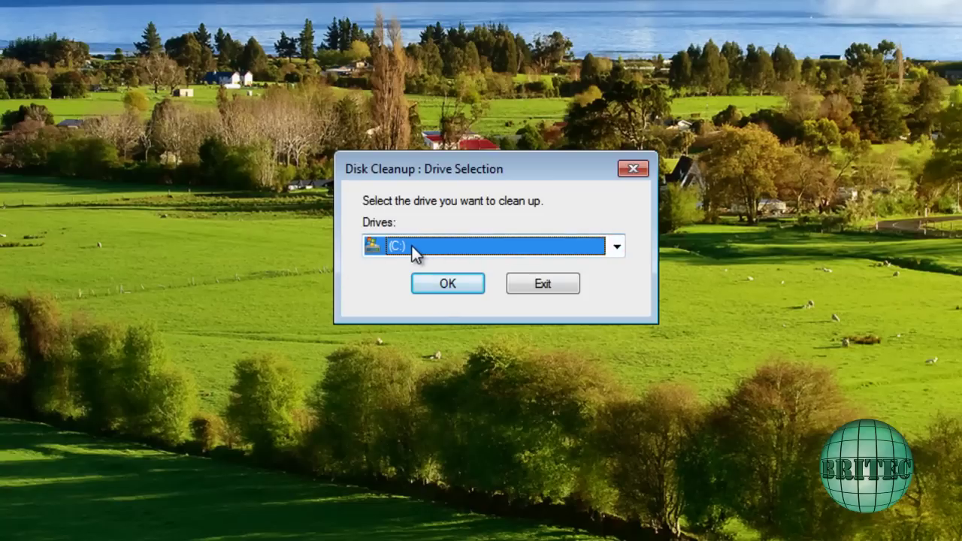
pyautogui.click(451, 283)
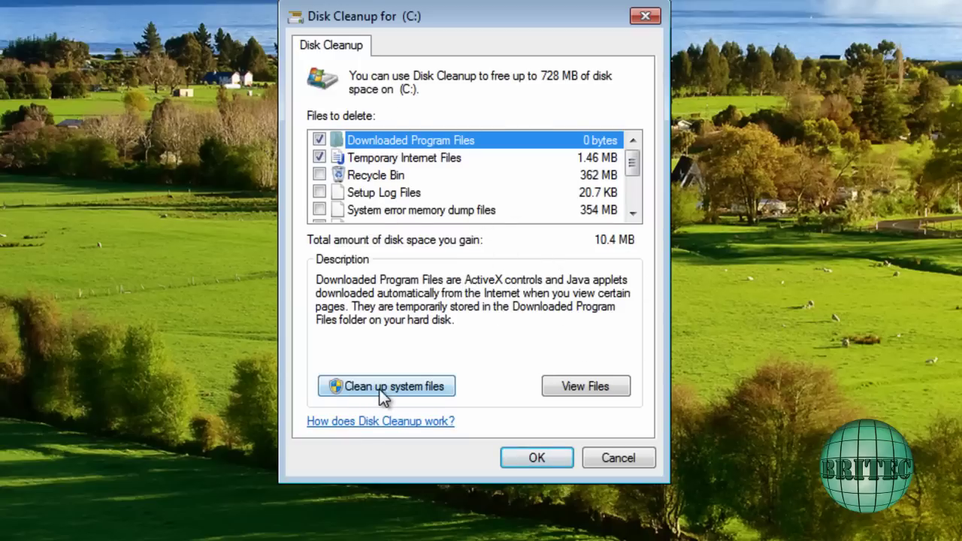
# - Tick Recycle Bin and System error memory dump files, then rescan including system files
pyautogui.click(319, 175)
pyautogui.click(319, 211)
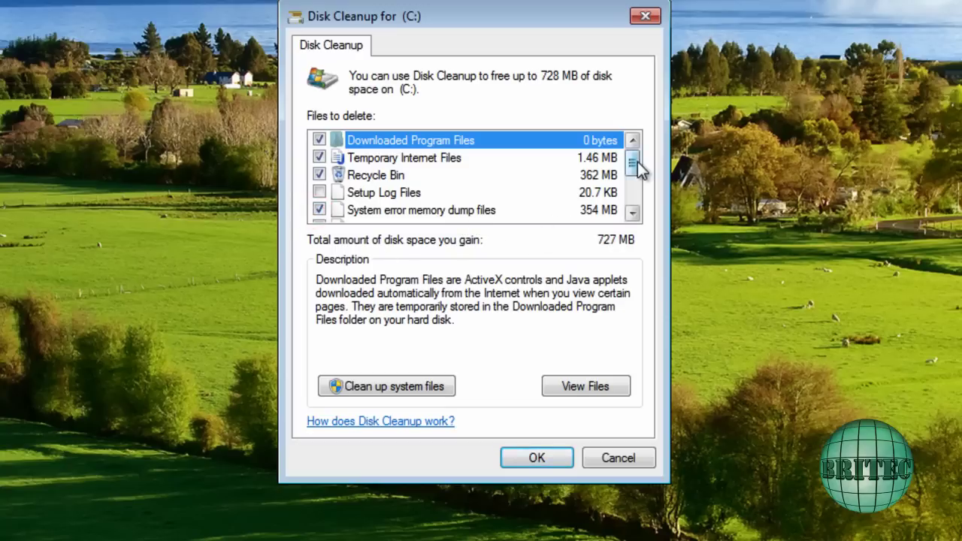
pyautogui.moveTo(637, 165); pyautogui.dragTo(635, 176)
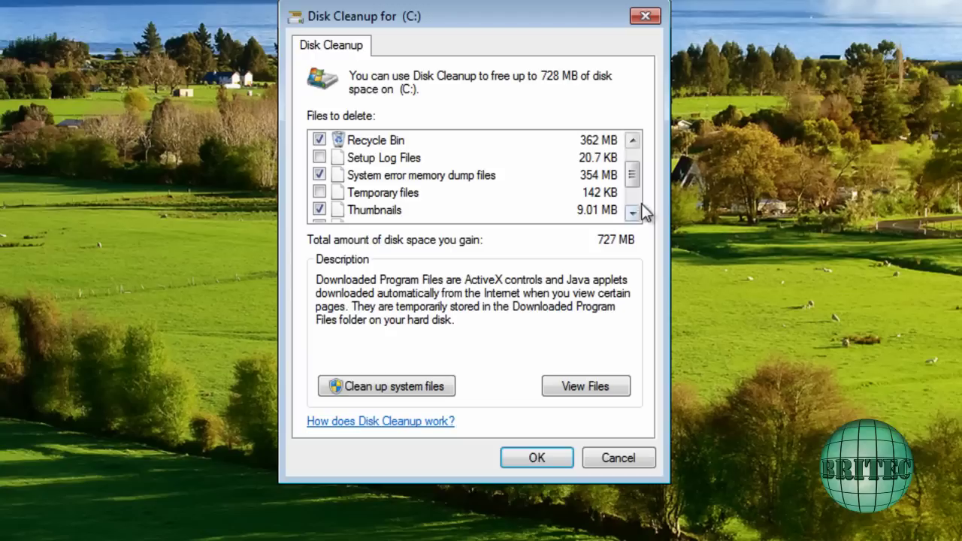
pyautogui.moveTo(631, 180); pyautogui.dragTo(634, 203)
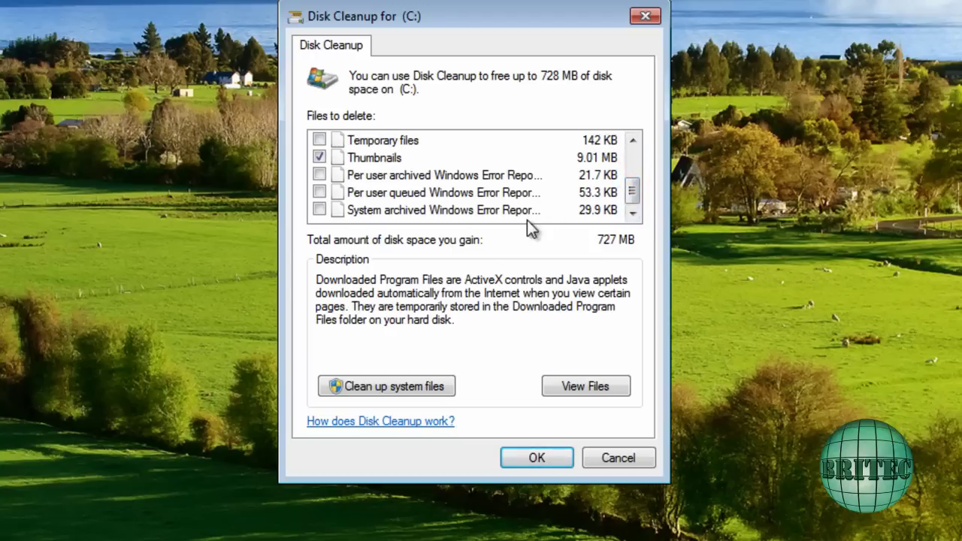
pyautogui.click(364, 386)
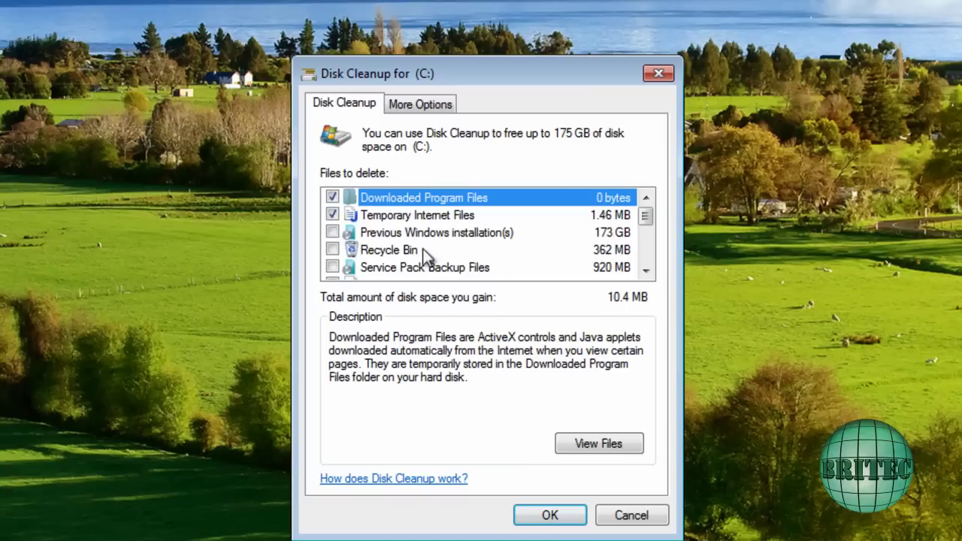
# - Tick Previous Windows installation(s), Recycle Bin and Service Pack Backup Files
pyautogui.click(333, 232)
pyautogui.click(333, 250)
pyautogui.click(331, 267)
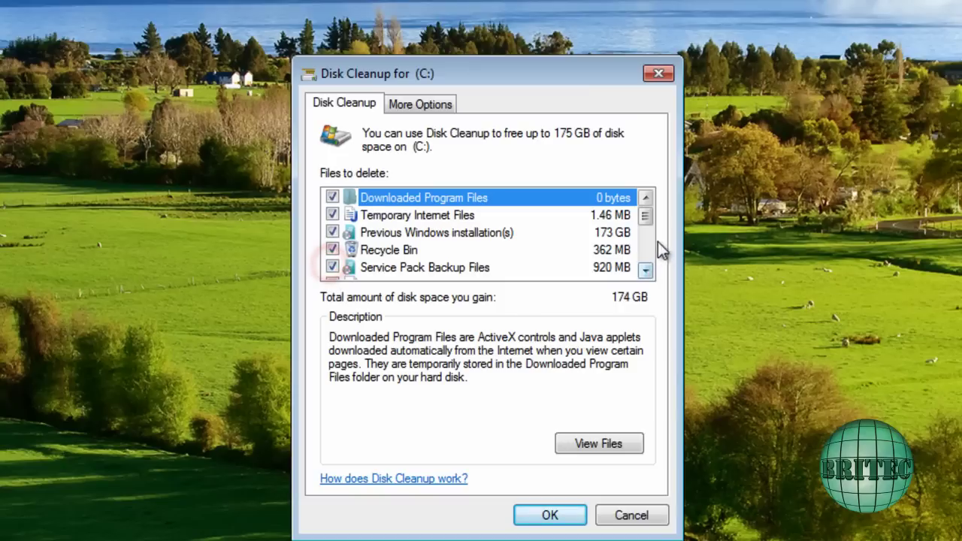
# - Also tick System queued Windows Error Reporting and System error memory dump files
pyautogui.click(646, 271)
pyautogui.click(646, 269)
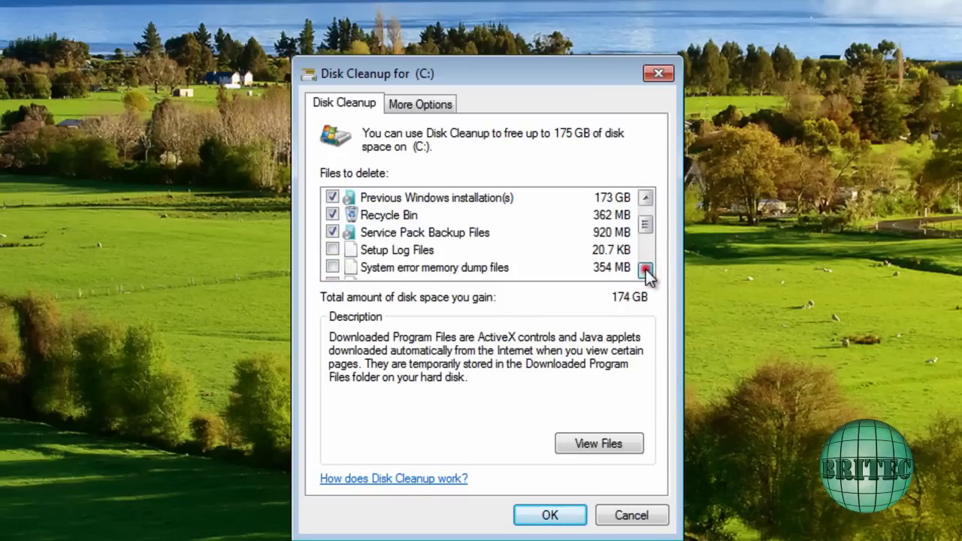
pyautogui.click(646, 270)
pyautogui.click(646, 269)
pyautogui.click(646, 270)
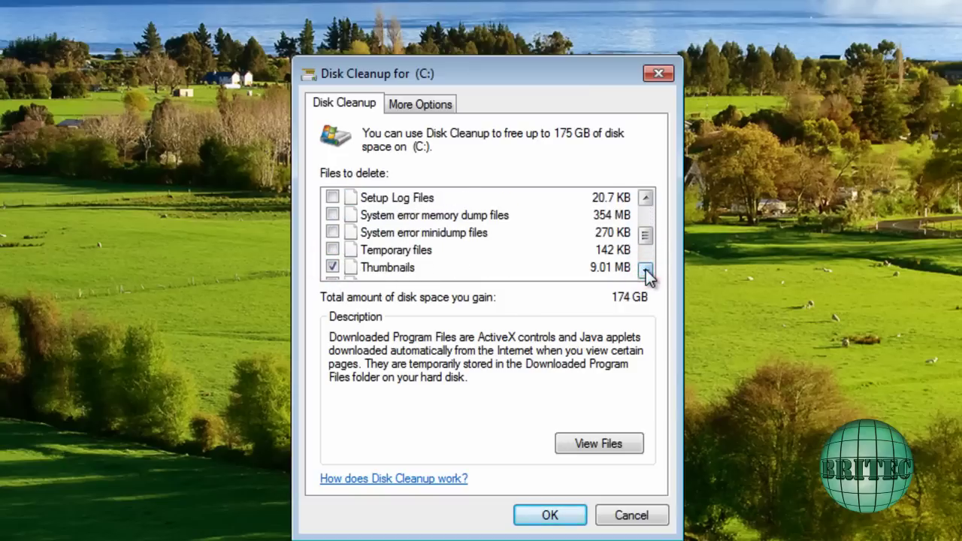
pyautogui.moveTo(645, 236); pyautogui.dragTo(648, 262)
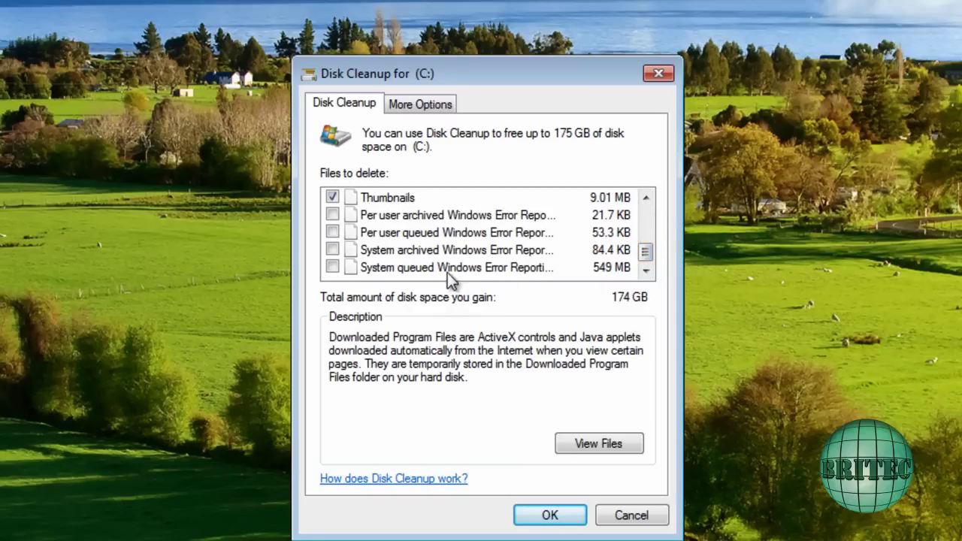
pyautogui.click(331, 267)
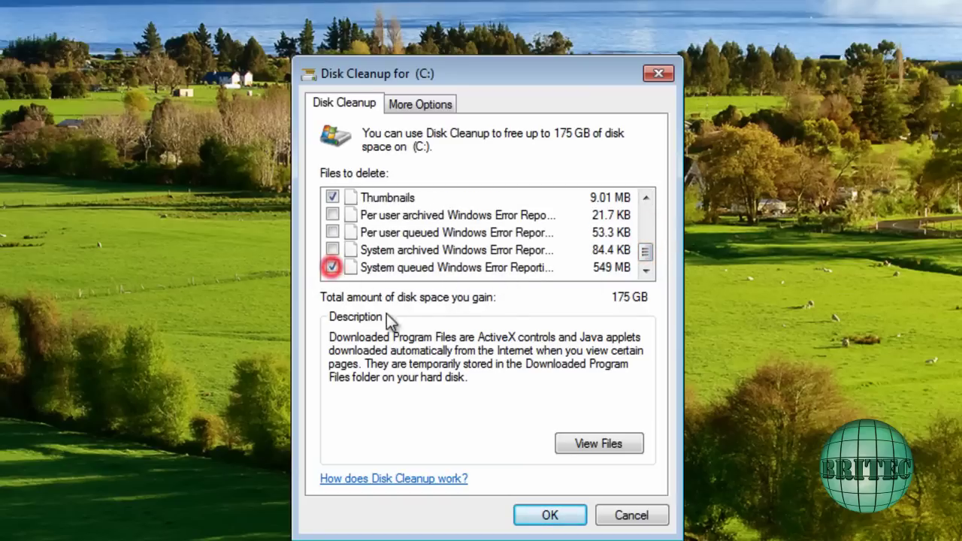
pyautogui.moveTo(649, 254); pyautogui.dragTo(650, 238)
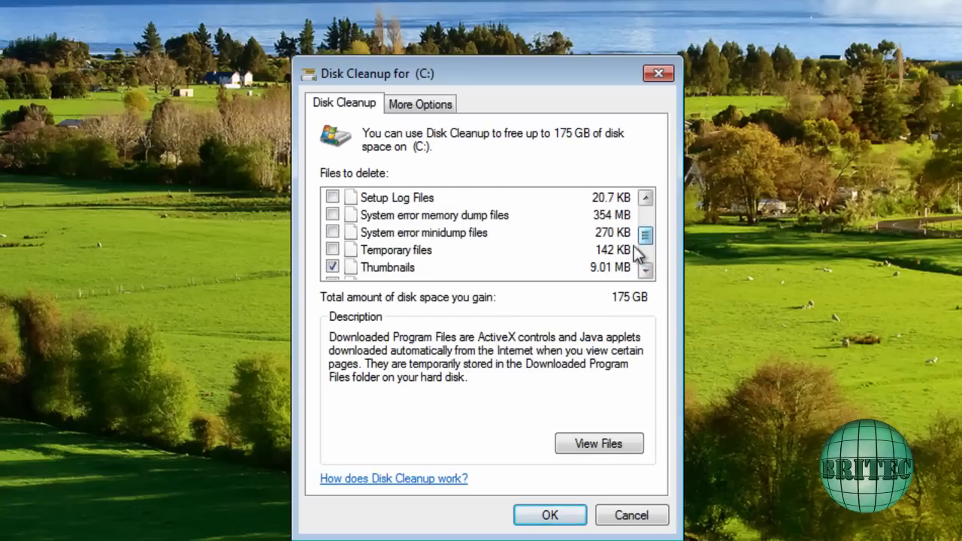
pyautogui.click(332, 214)
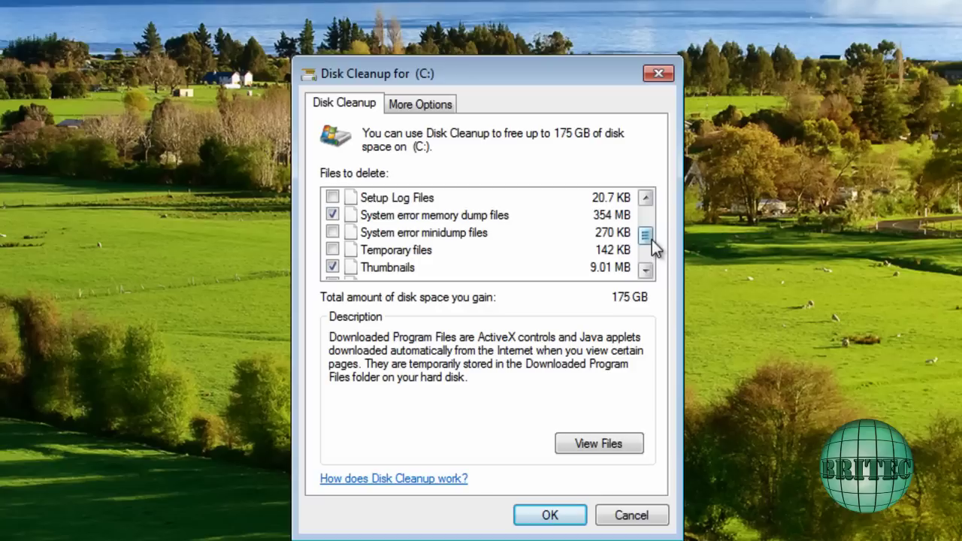
pyautogui.moveTo(649, 248); pyautogui.dragTo(627, 275)
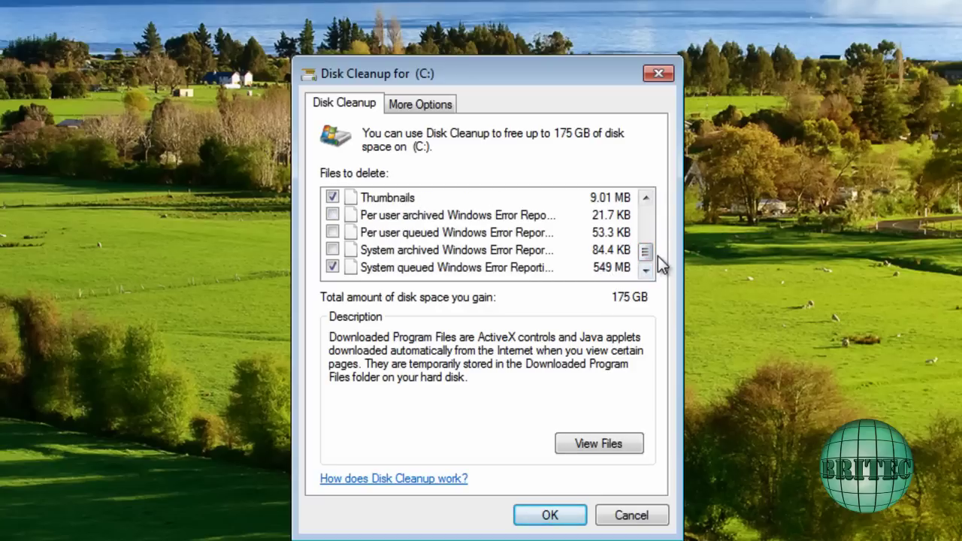
pyautogui.moveTo(647, 253); pyautogui.dragTo(645, 216)
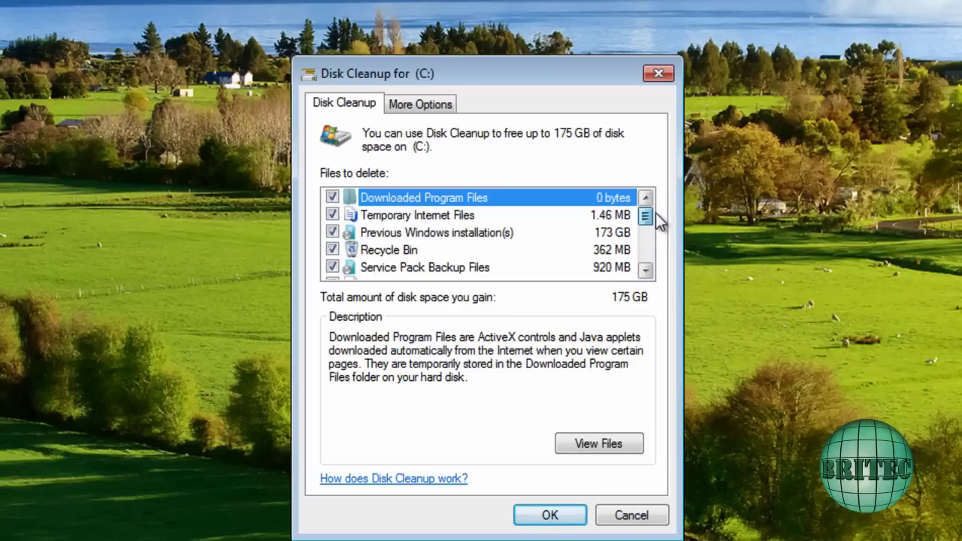
pyautogui.click(437, 105)
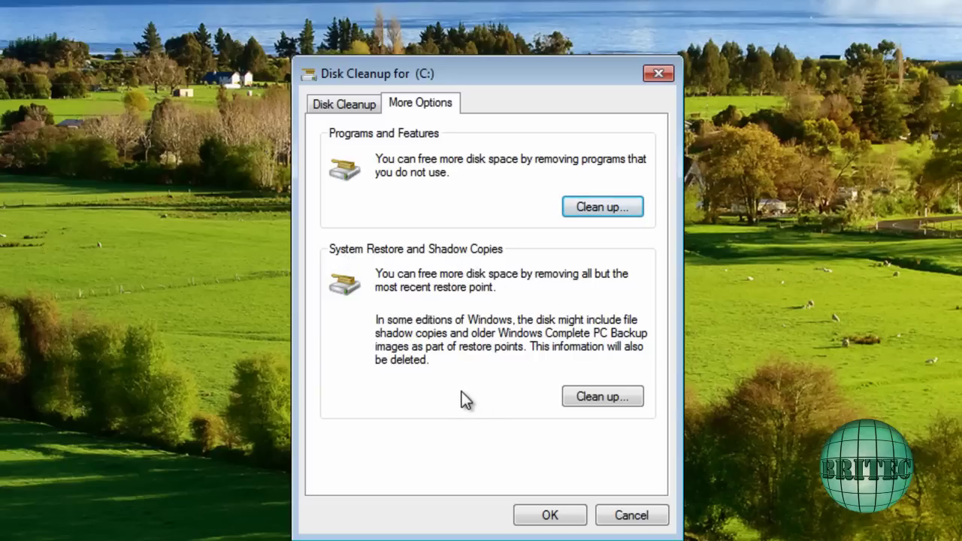
pyautogui.click(351, 102)
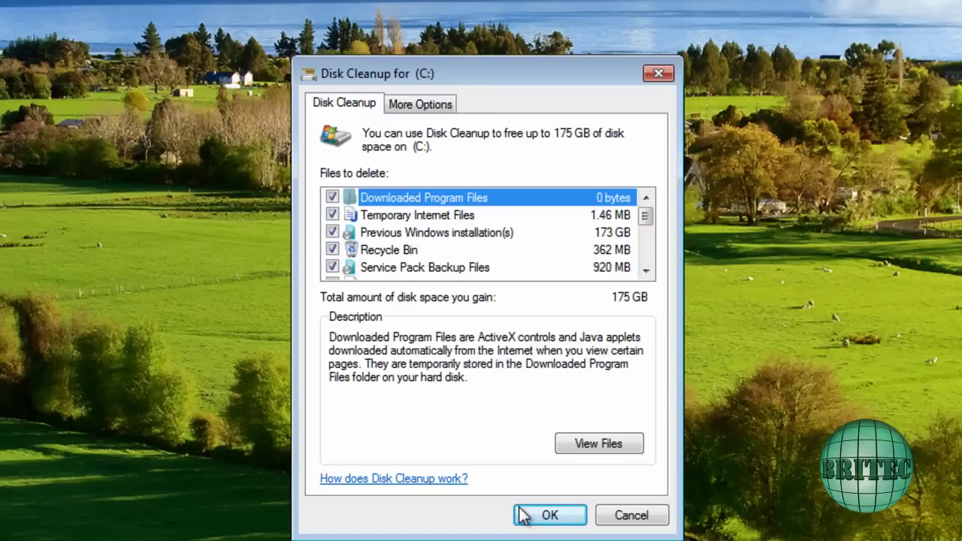
# - Confirm deletion of the selected 175 GB of files with Delete Files
pyautogui.click(543, 516)
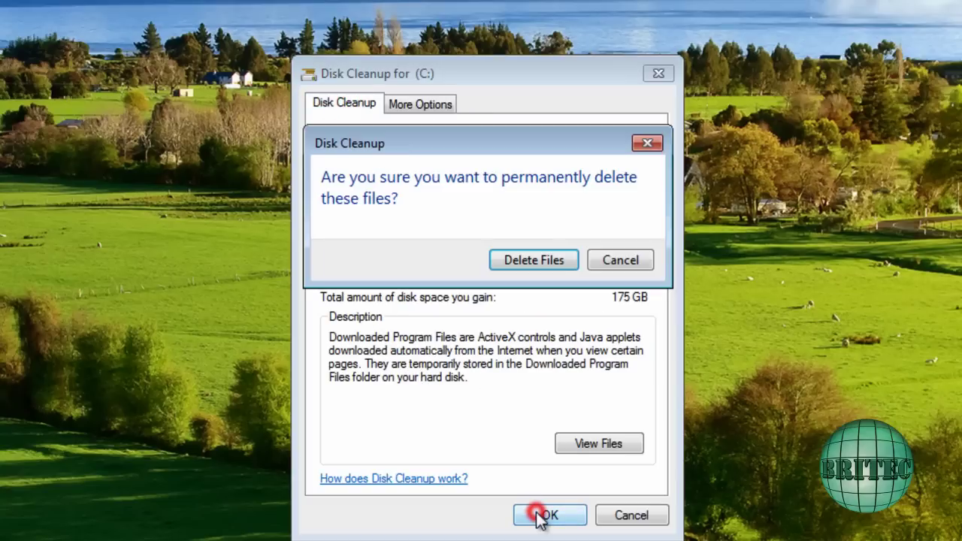
pyautogui.click(535, 262)
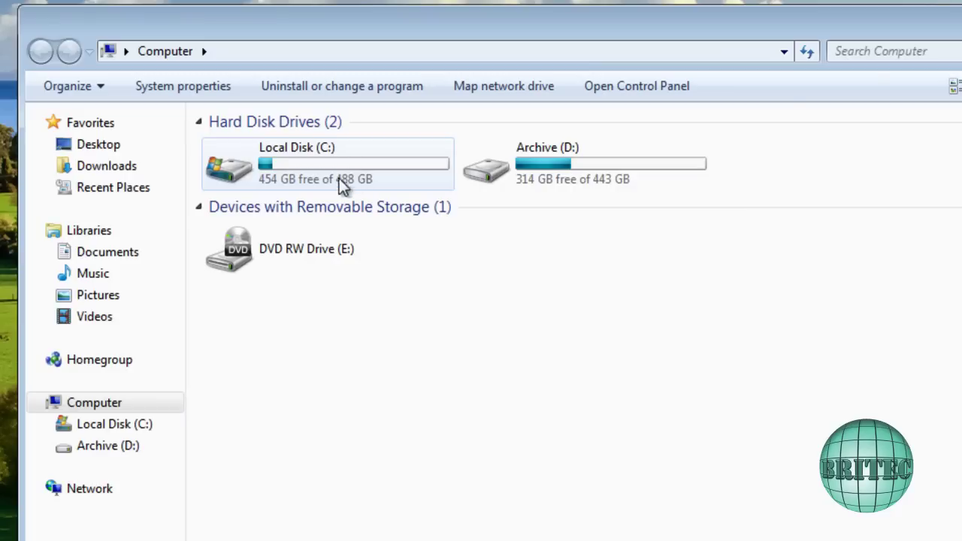
# - Open Local Disk (C:) to confirm Windows.old is gone, then return to Computer
pyautogui.doubleClick(248, 179)
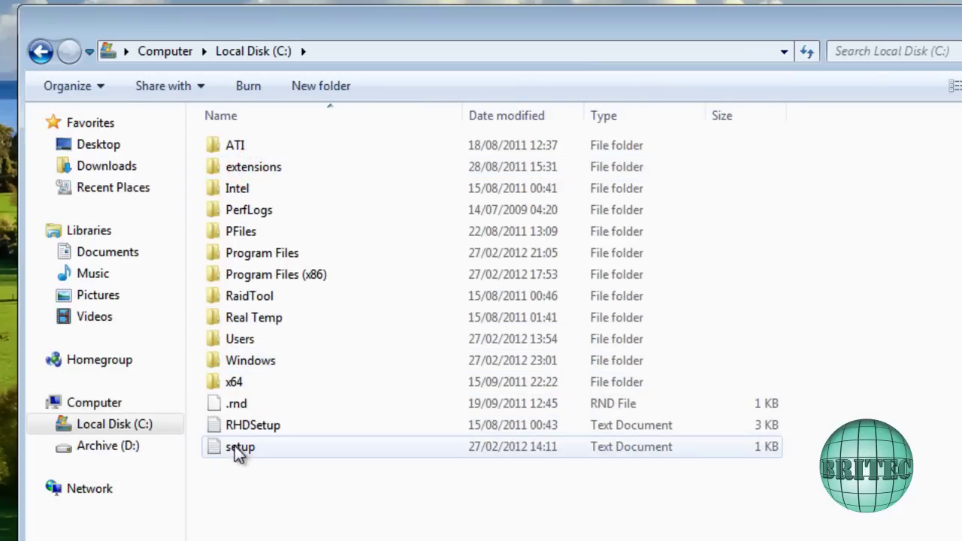
pyautogui.click(42, 53)
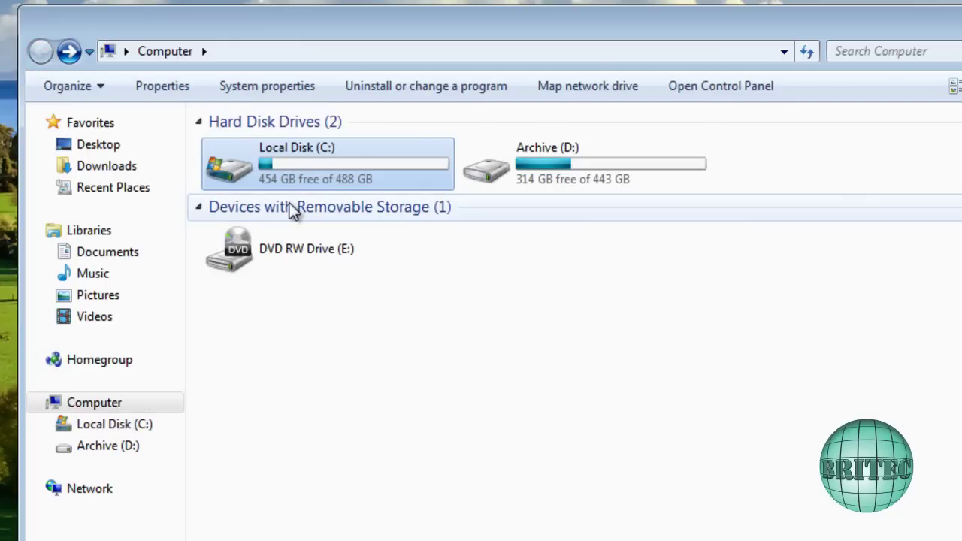